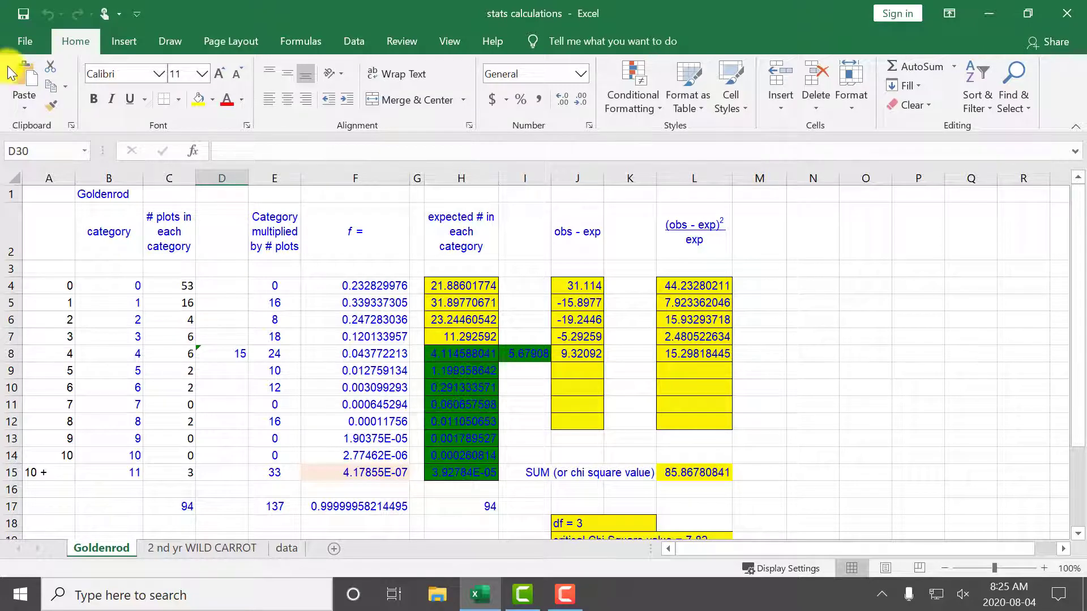
Select TIFF Image Printer 12 as the printer in Excel's File > Print view.
{"action": "left_click", "coordinate": [24, 41]}
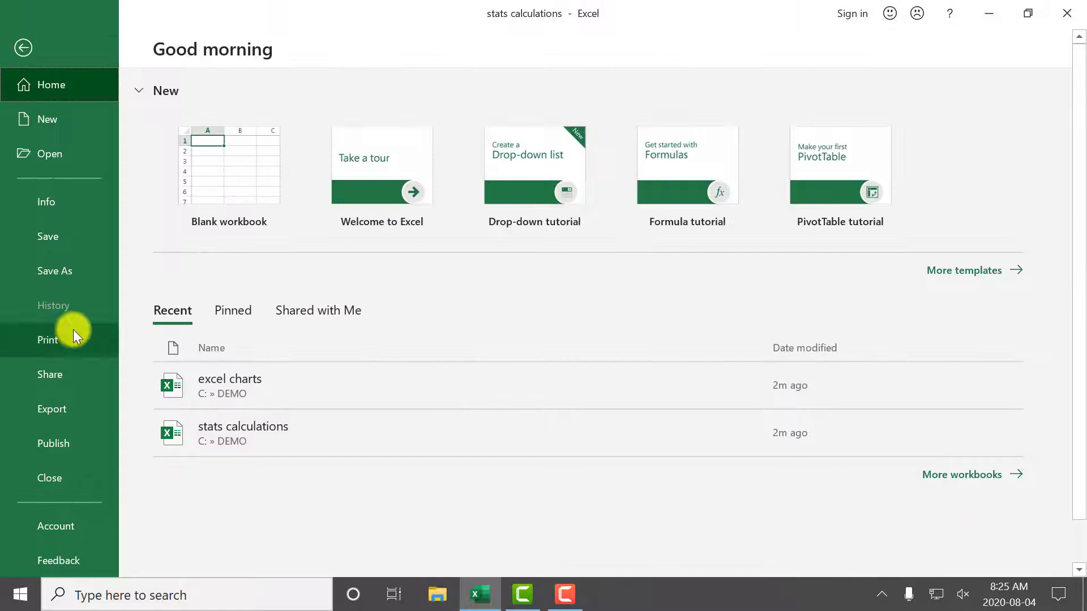
{"action": "left_click", "coordinate": [49, 340]}
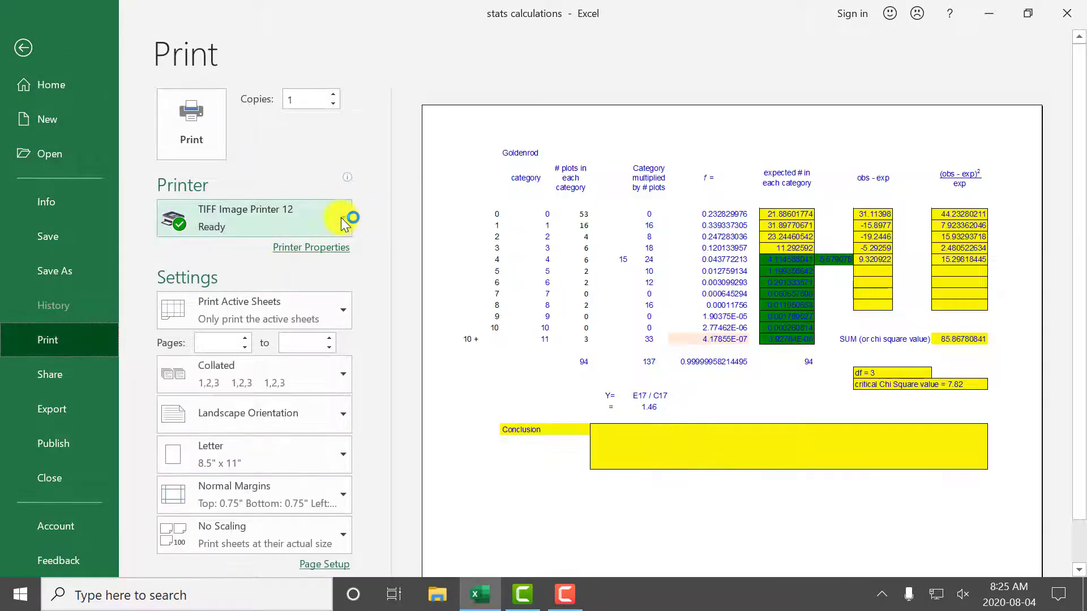
{"action": "left_click", "coordinate": [340, 217]}
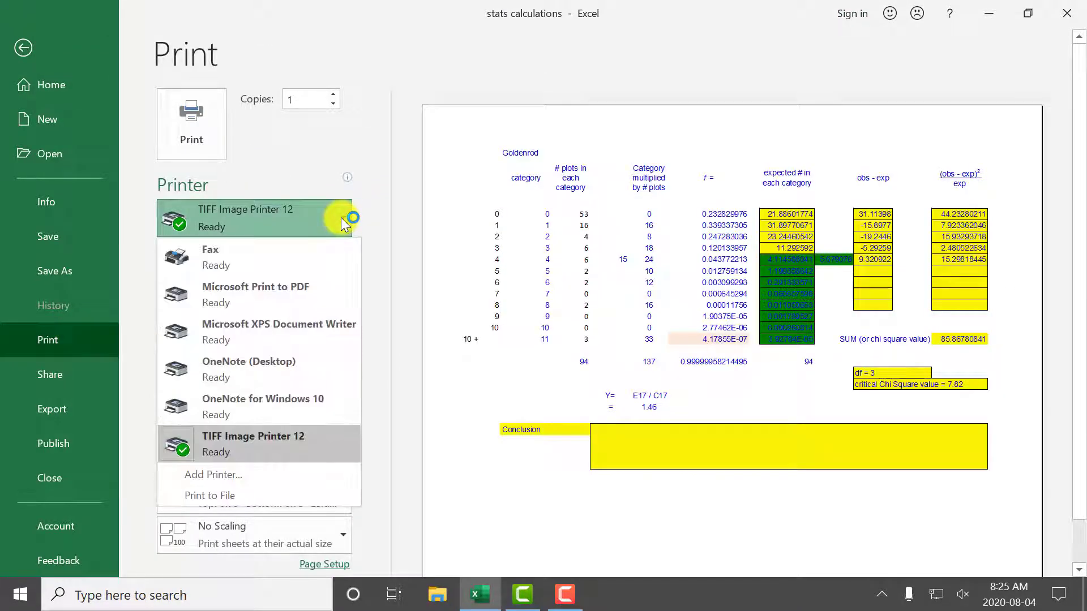
{"action": "left_click", "coordinate": [330, 438]}
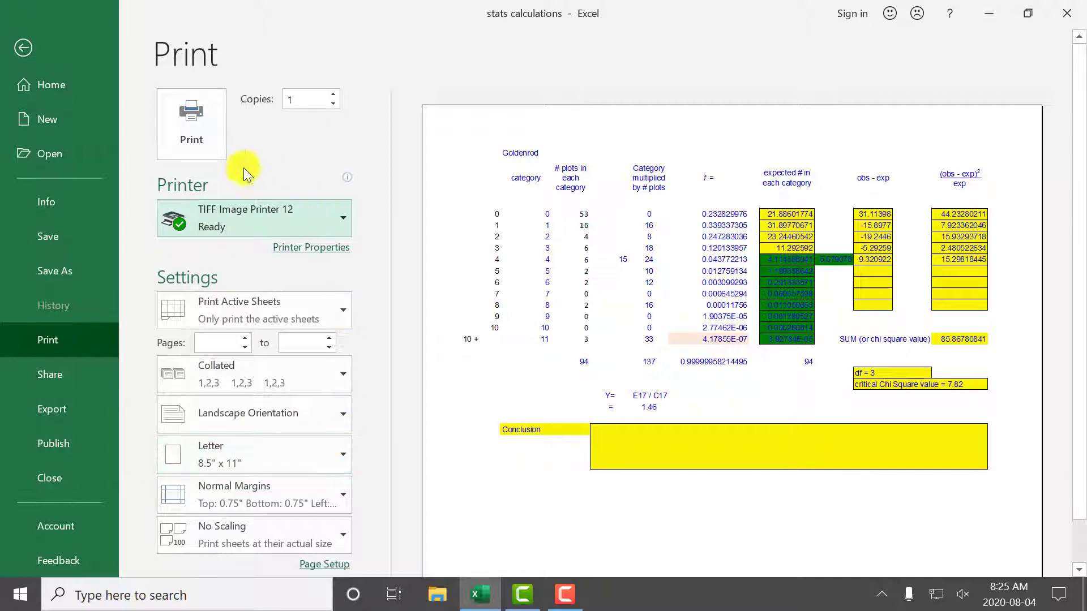
Print the sheet and save it as 'stats calculations' in Color Optimized TIFF format.
{"action": "left_click", "coordinate": [217, 150]}
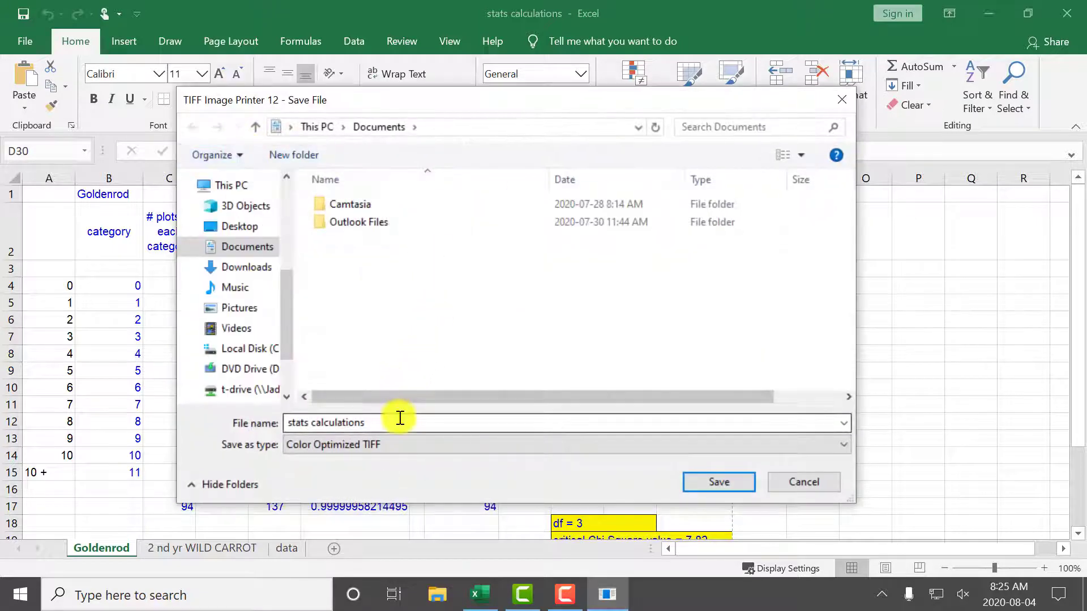
{"action": "left_click", "coordinate": [400, 422]}
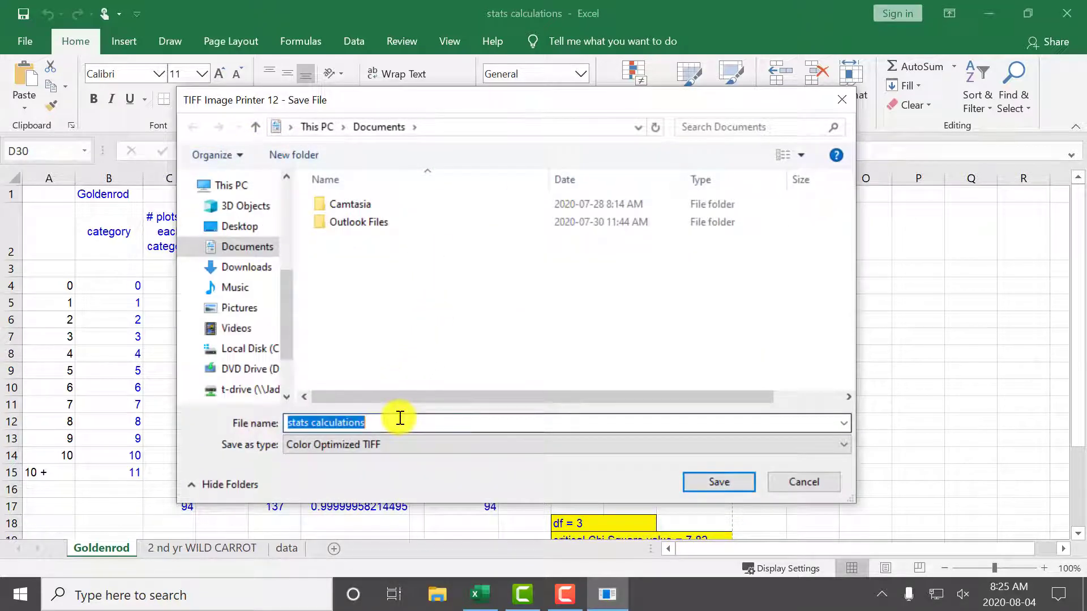
{"action": "left_click", "coordinate": [457, 129]}
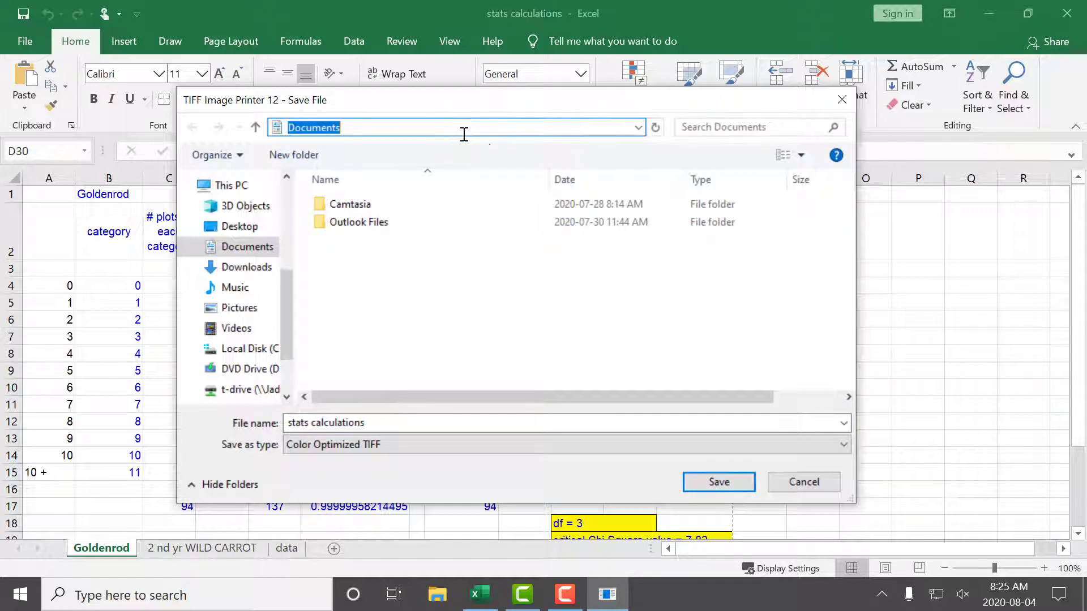
{"action": "left_click", "coordinate": [607, 297]}
{"action": "left_click", "coordinate": [663, 447]}
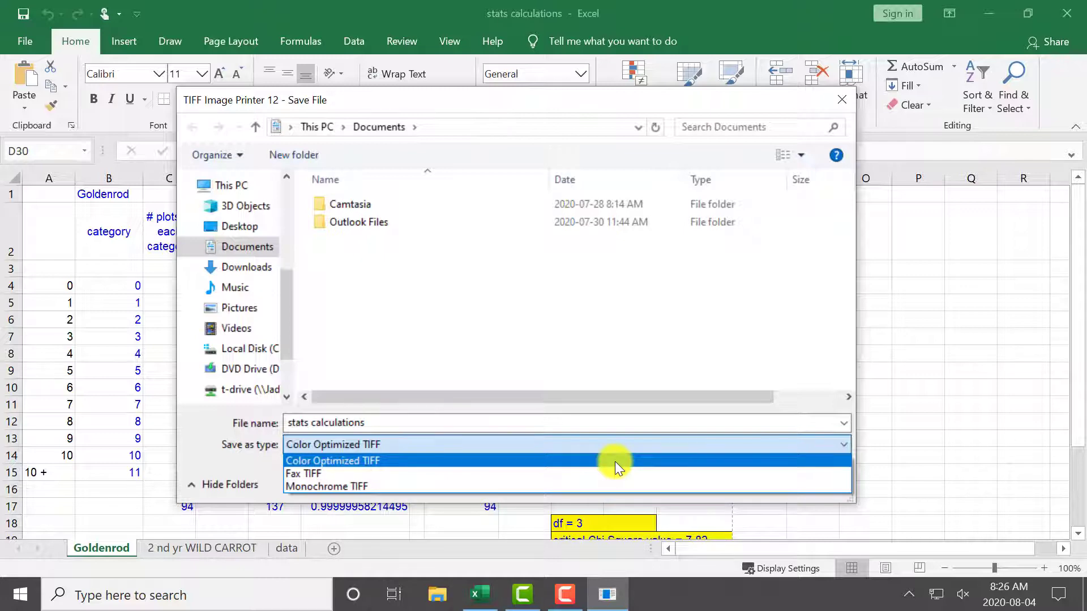
{"action": "left_click", "coordinate": [615, 462]}
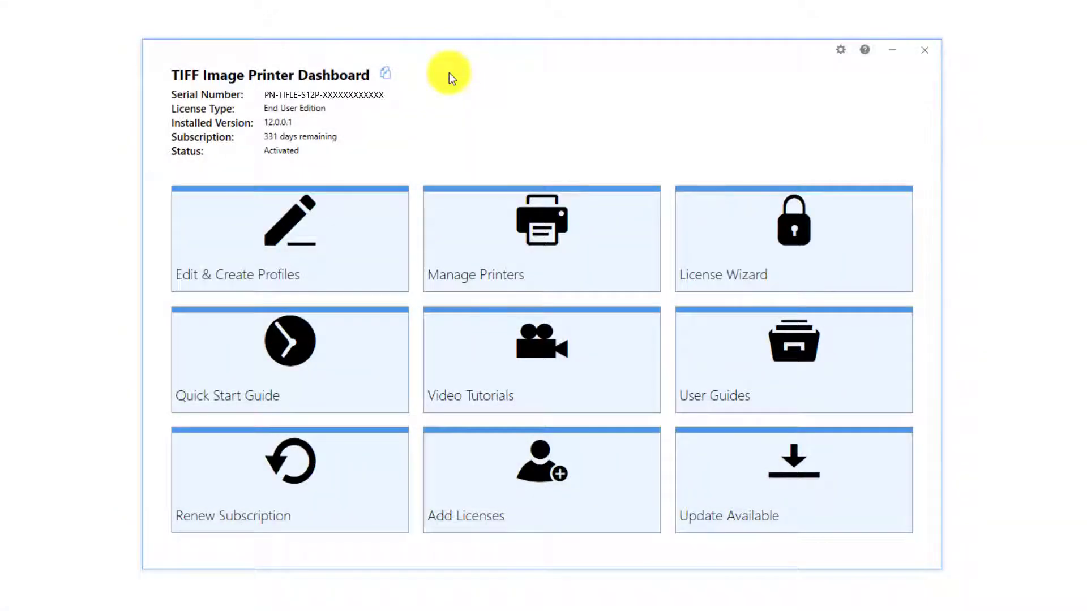
{"action": "left_click", "coordinate": [594, 228]}
{"action": "left_click", "coordinate": [709, 293]}
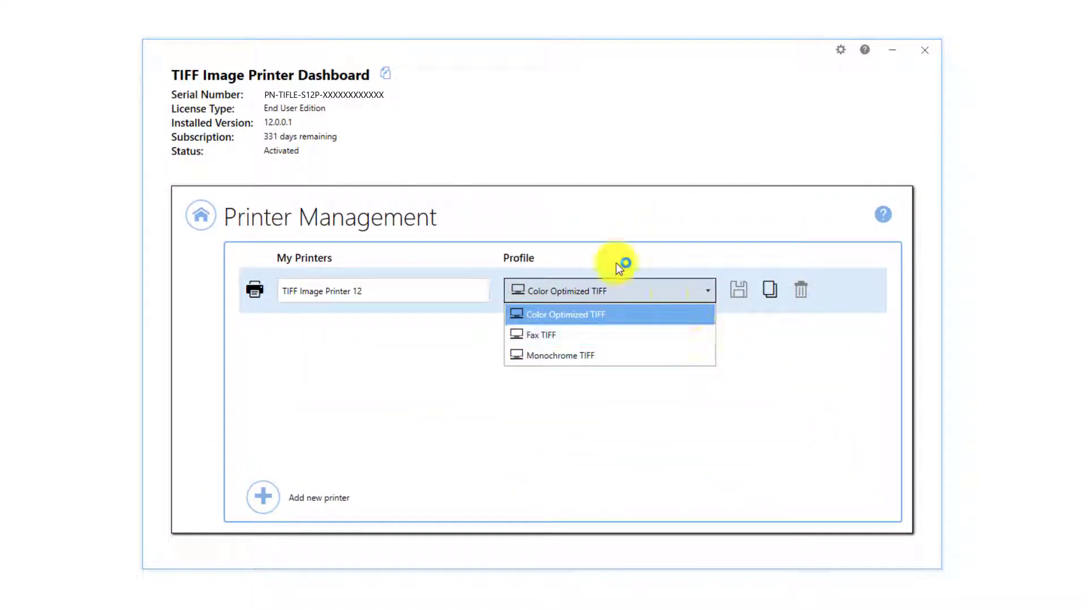
{"action": "left_click", "coordinate": [201, 214]}
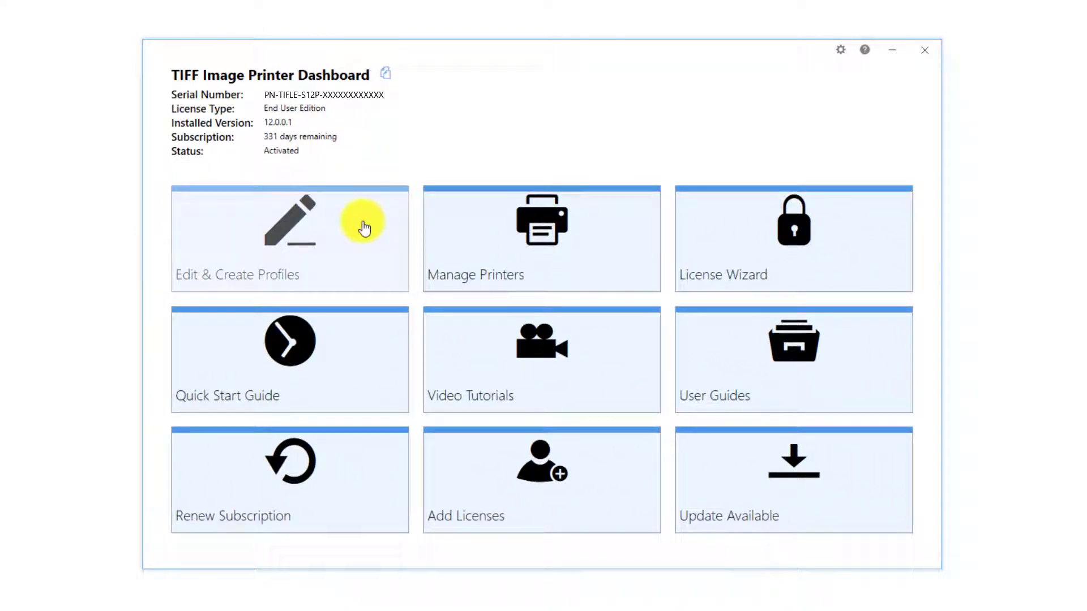
Add NewProfile-1, then try serialized TIFF and Append pages before restoring multipaged, no append.
{"action": "left_click", "coordinate": [363, 231]}
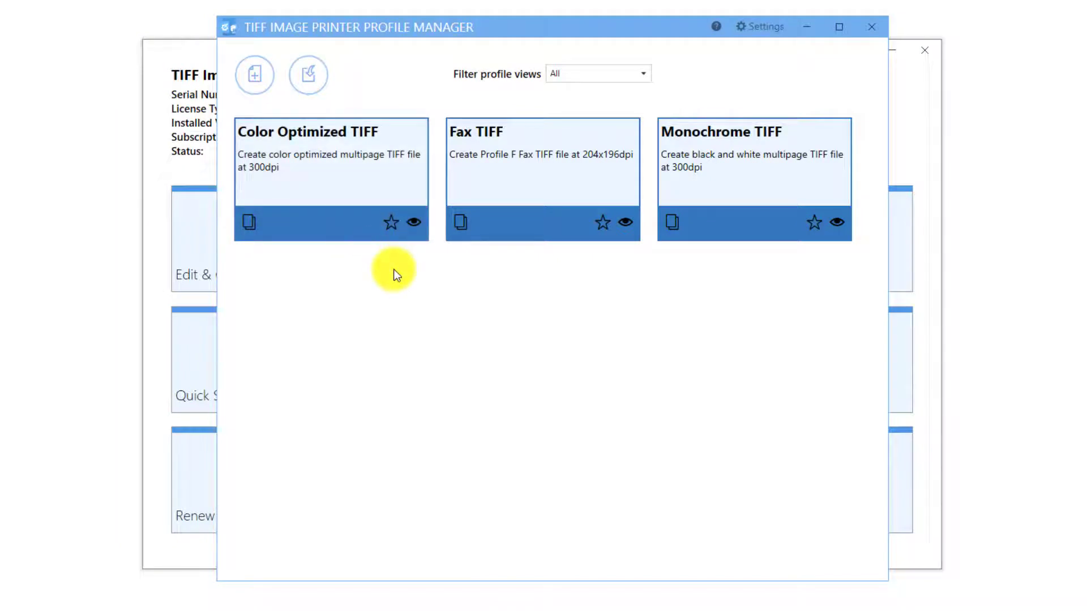
{"action": "left_click", "coordinate": [268, 81]}
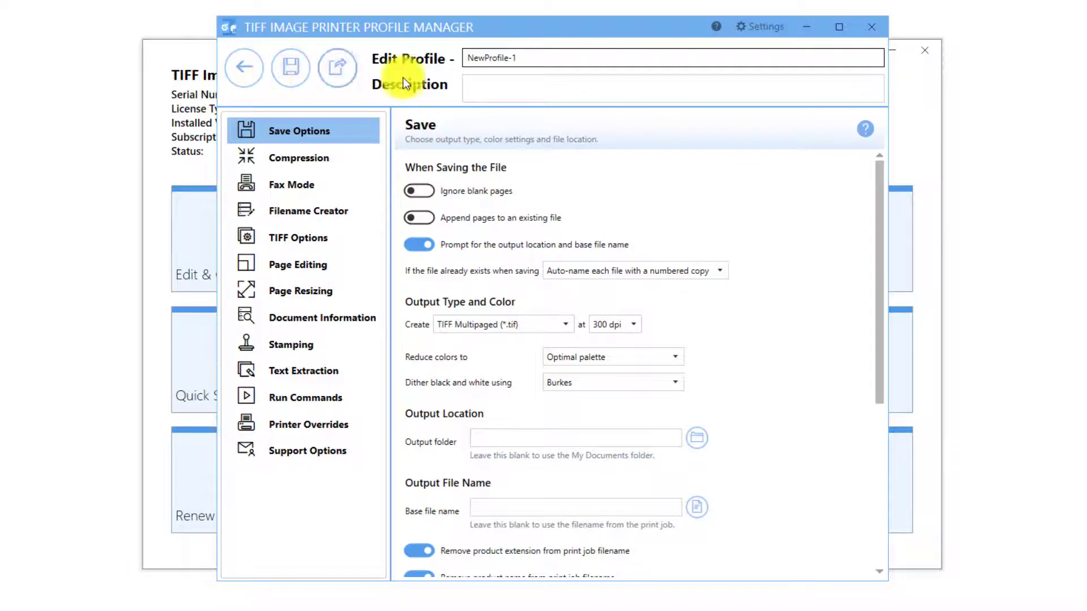
{"action": "left_click", "coordinate": [561, 326]}
{"action": "left_click", "coordinate": [542, 361]}
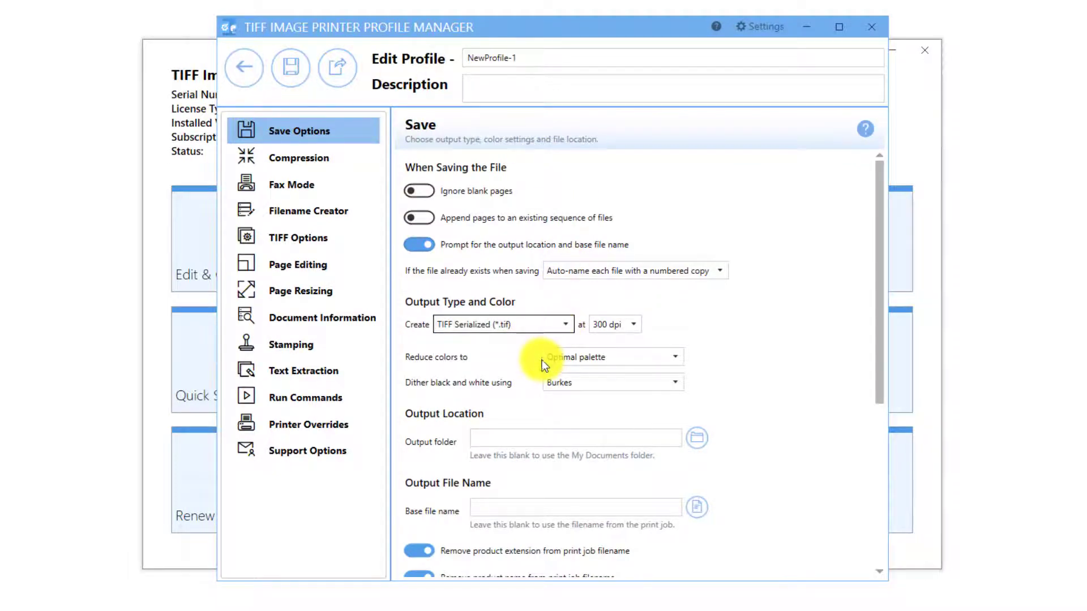
{"action": "left_click", "coordinate": [566, 325]}
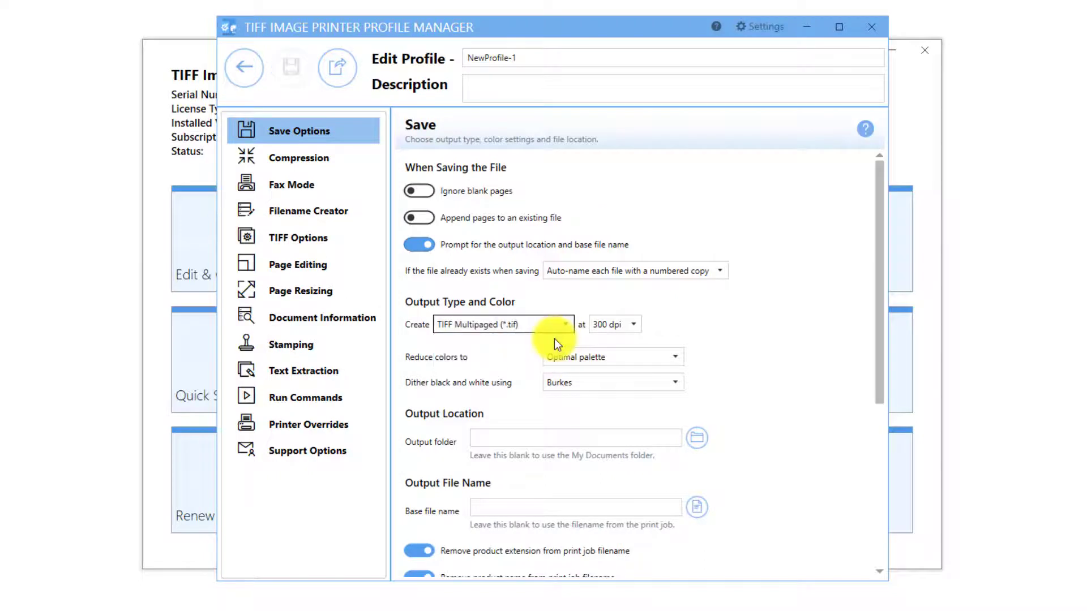
{"action": "left_click", "coordinate": [418, 218]}
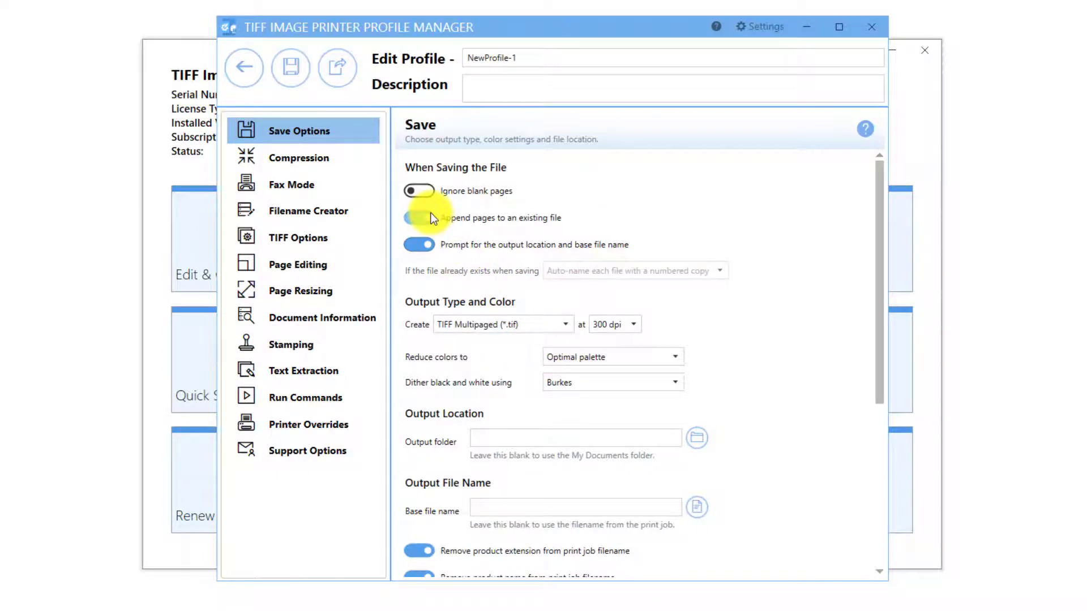
{"action": "left_click", "coordinate": [431, 217]}
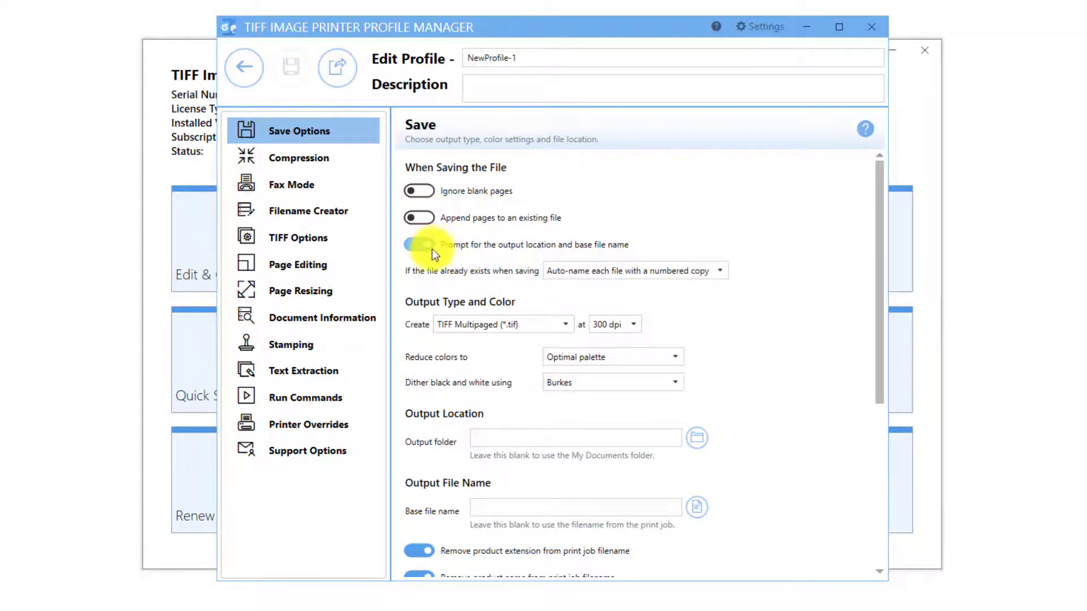